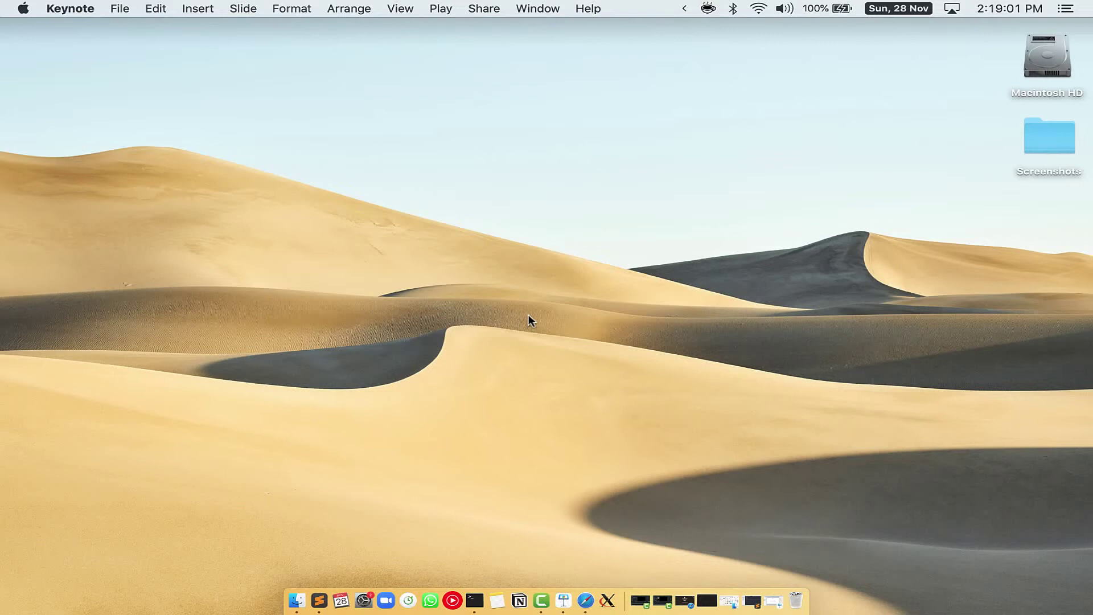
# Step: Launch Terminal.app from Spotlight and zoom its window to fill the screen
pyautogui.press('super+space')
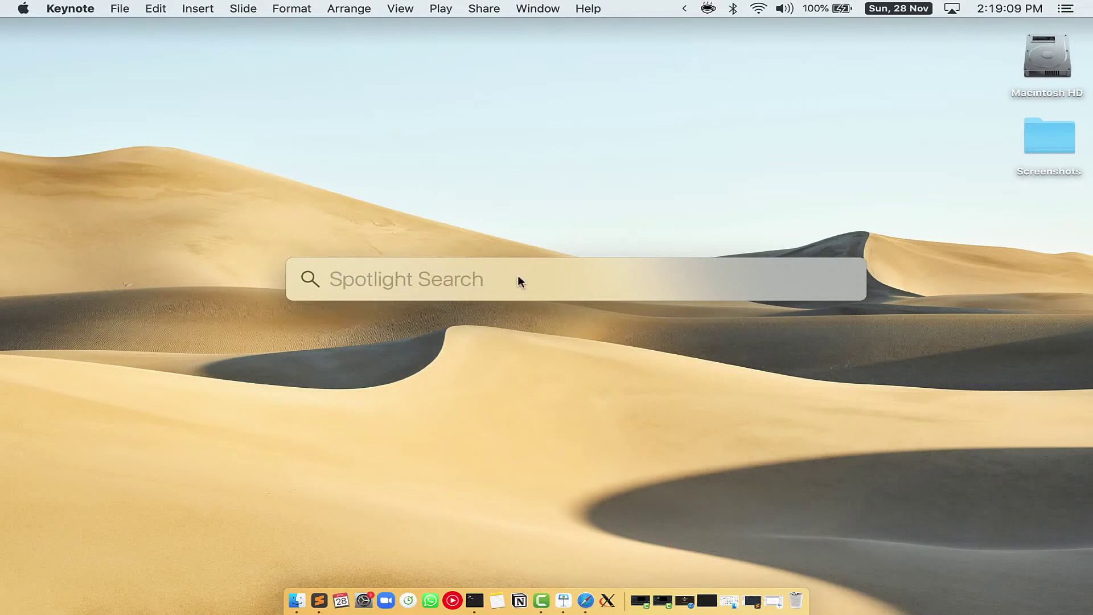
pyautogui.write('Terminal')
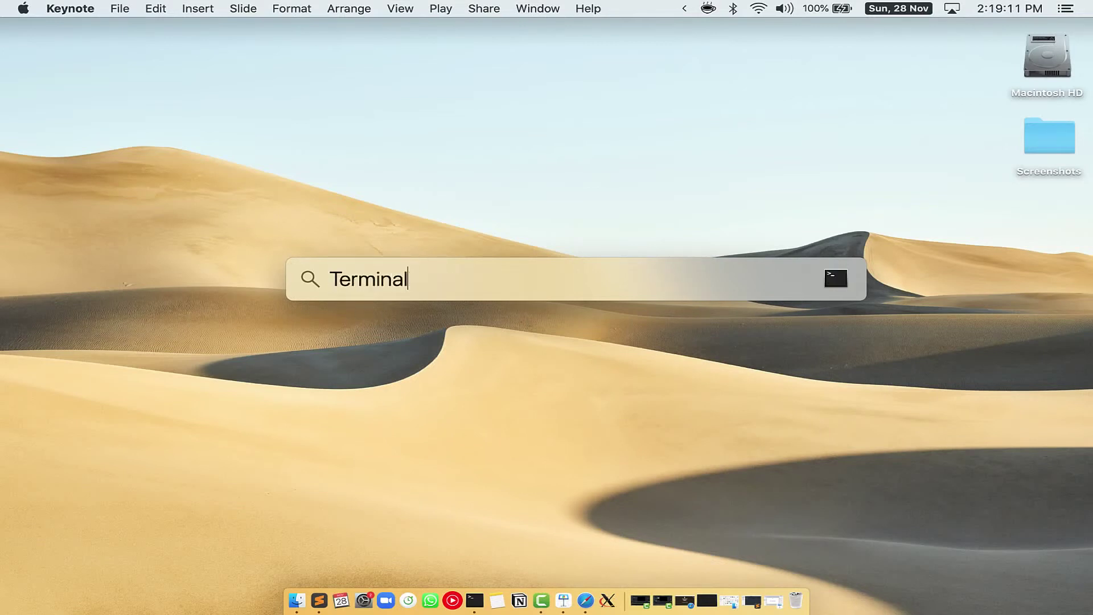
pyautogui.write('.app')
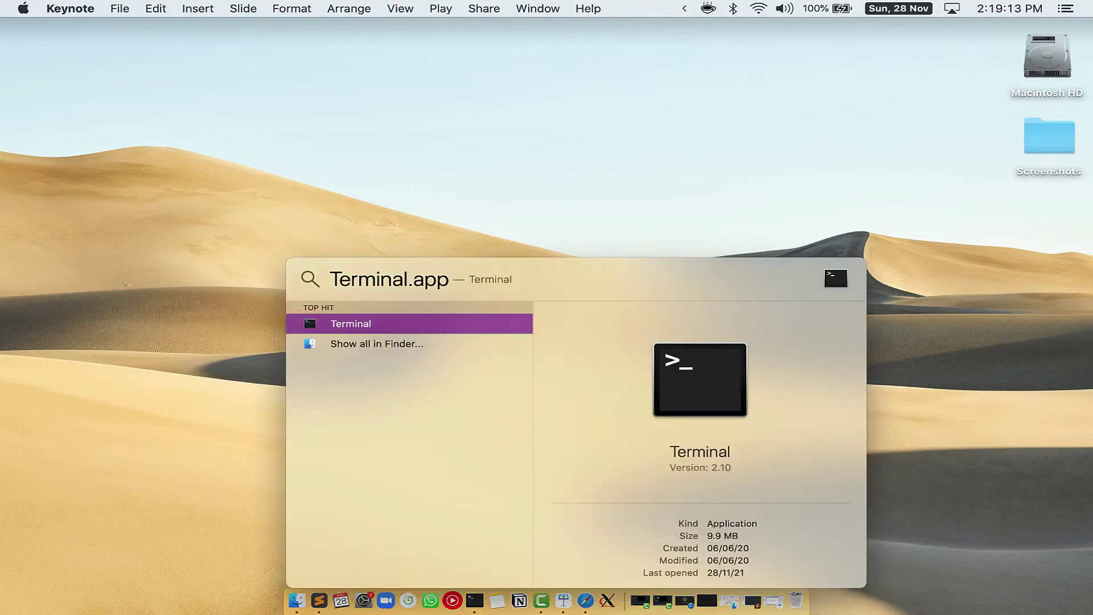
pyautogui.click(334, 325)
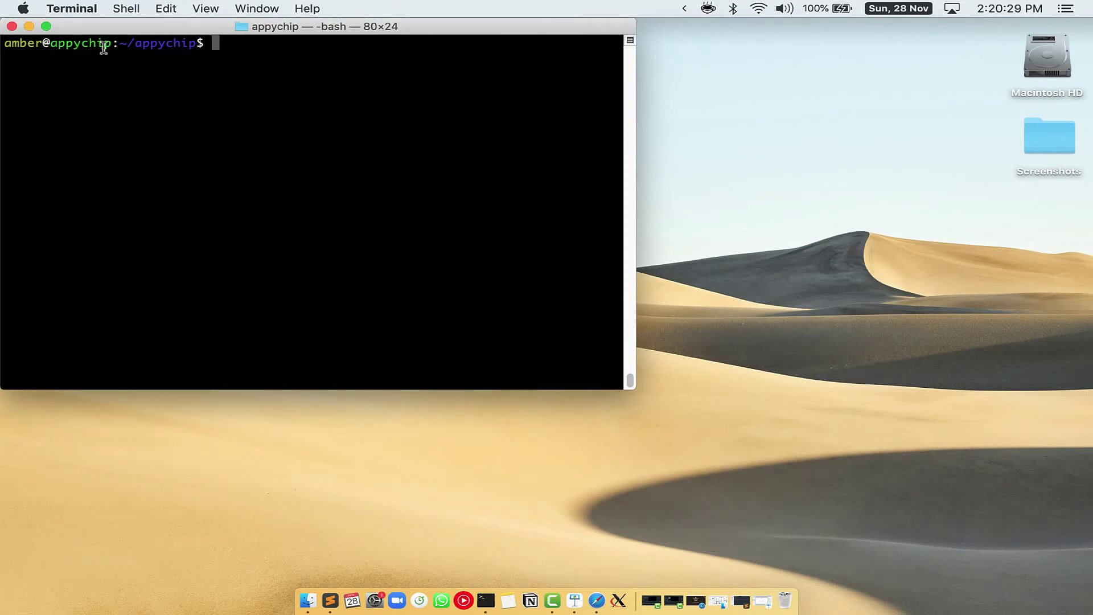
pyautogui.click(45, 25)
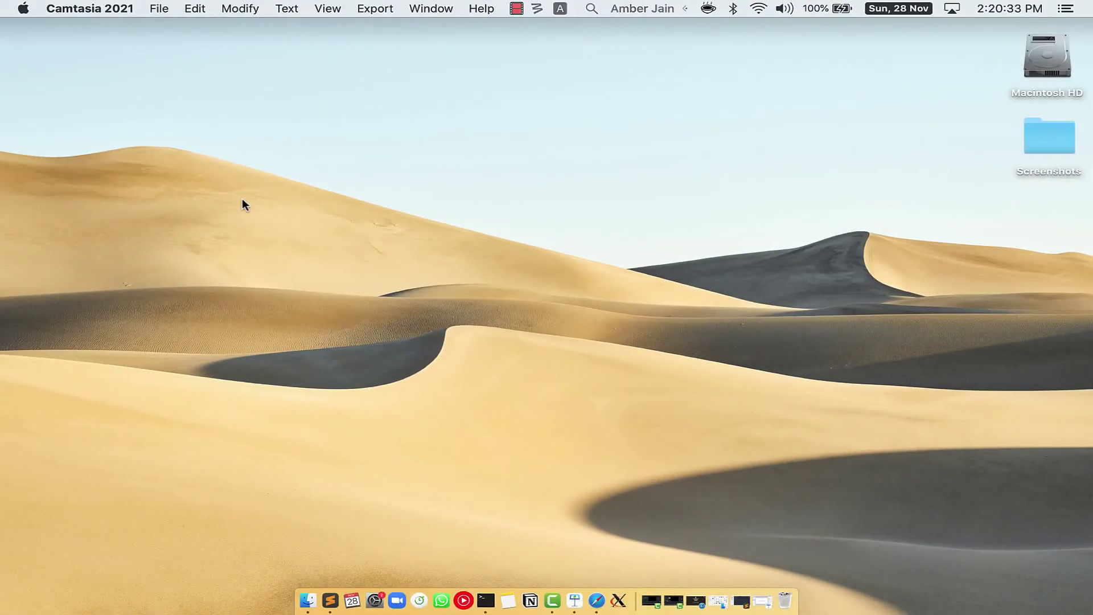
# Step: Confirm Safari is on brew.sh and copy the Homebrew install command
pyautogui.click(599, 597)
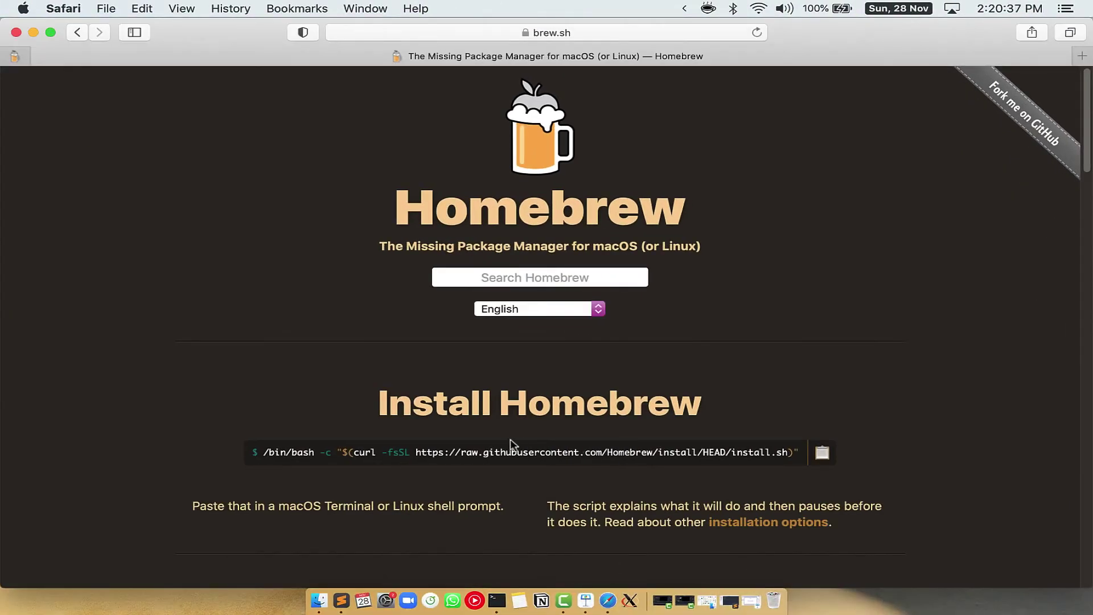
pyautogui.click(536, 33)
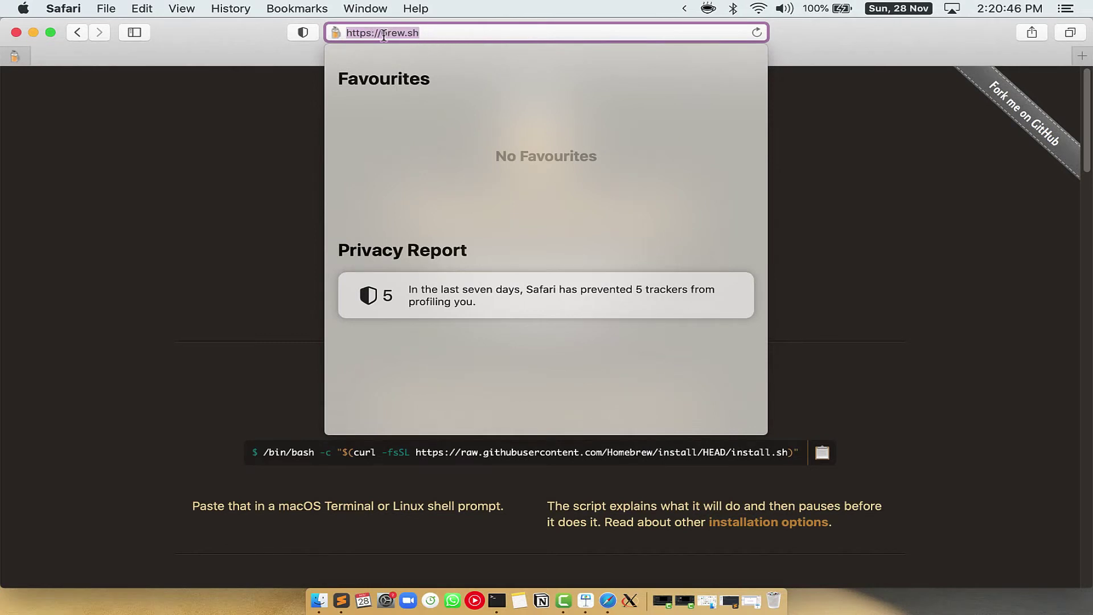
pyautogui.click(425, 33)
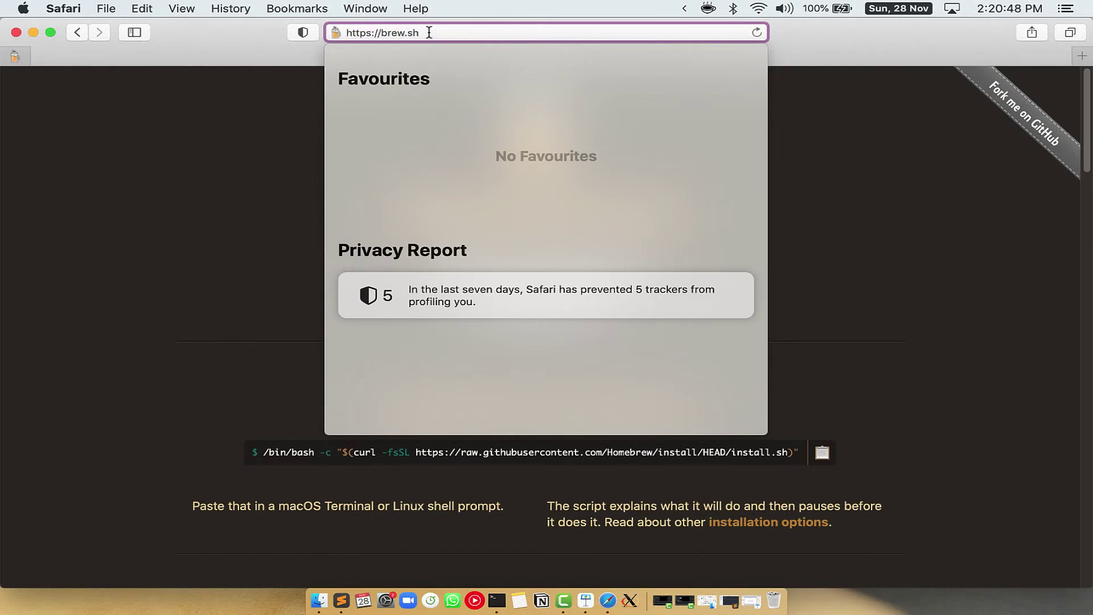
pyautogui.click(852, 229)
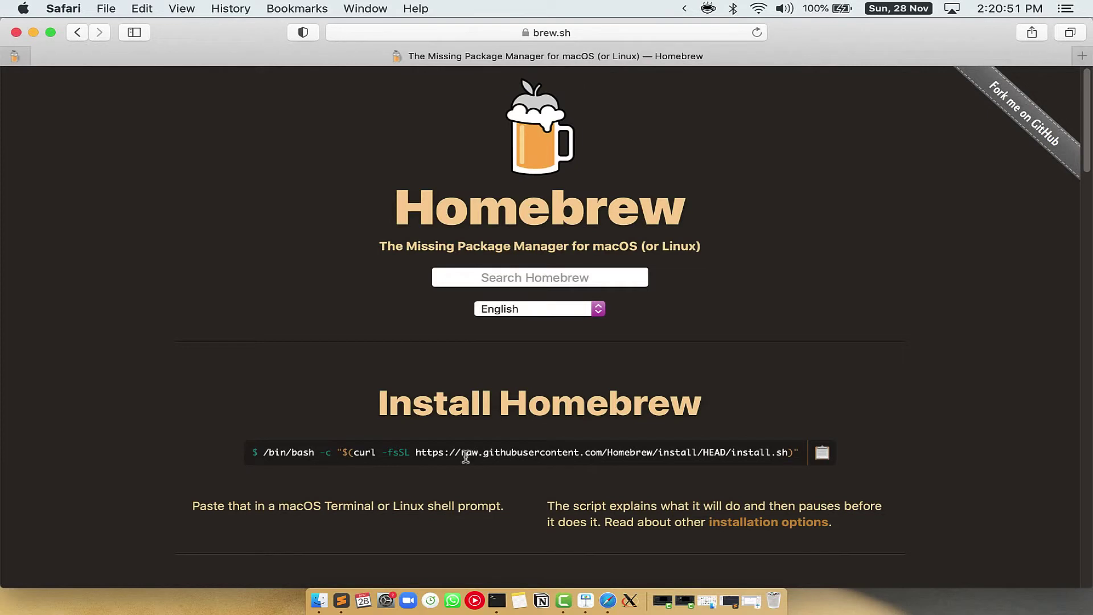
pyautogui.moveTo(379, 401); pyautogui.dragTo(702, 398)
pyautogui.click(351, 460)
pyautogui.click(822, 453)
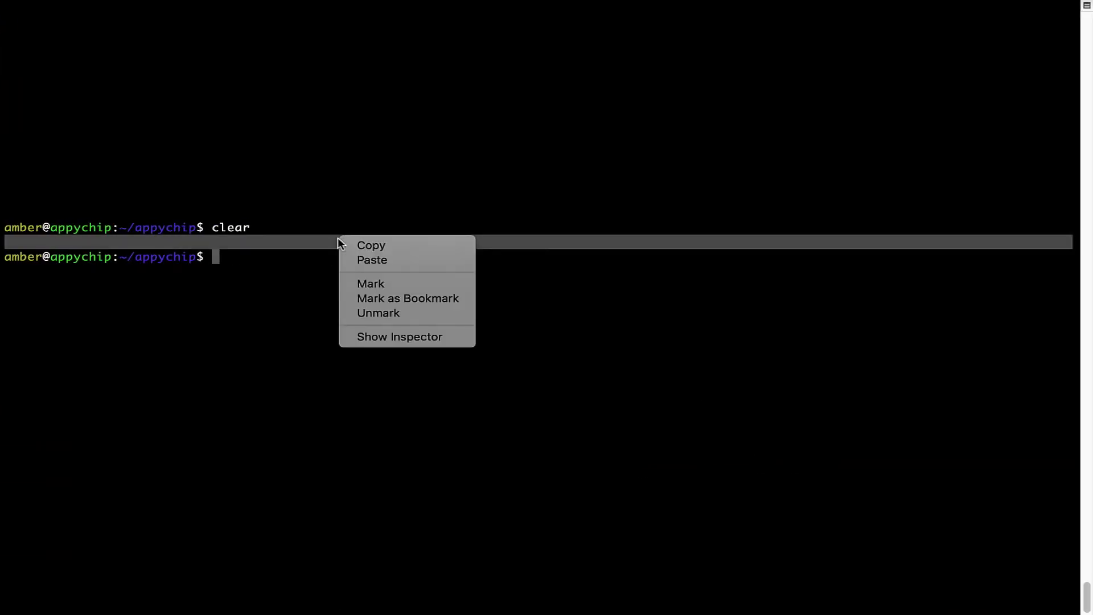
# Step: Paste and run the Homebrew install script, entering the account password
pyautogui.click(372, 260)
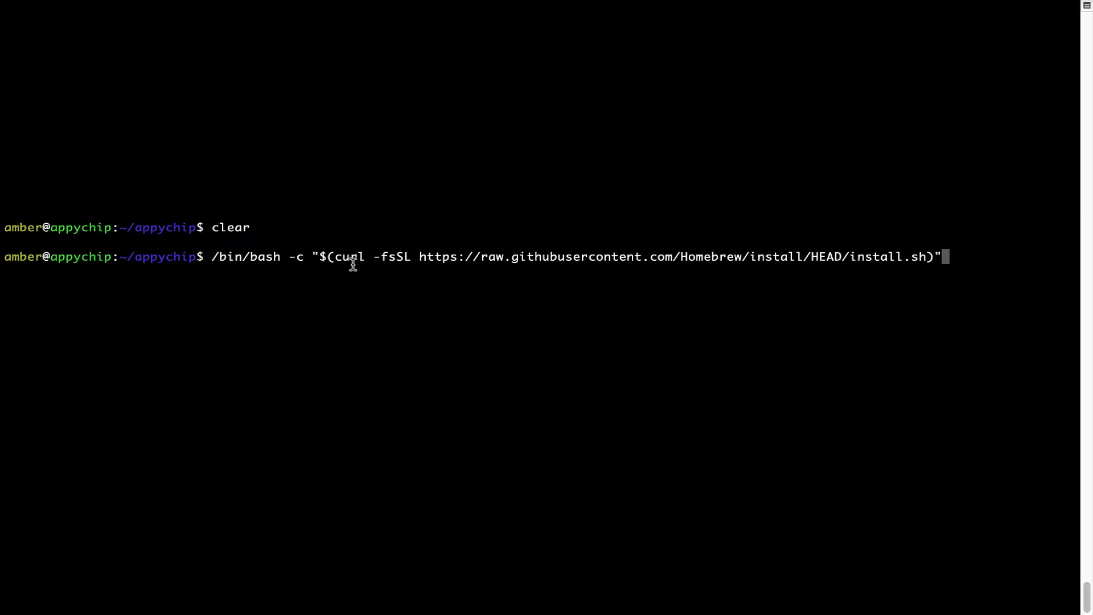
pyautogui.press('Return')
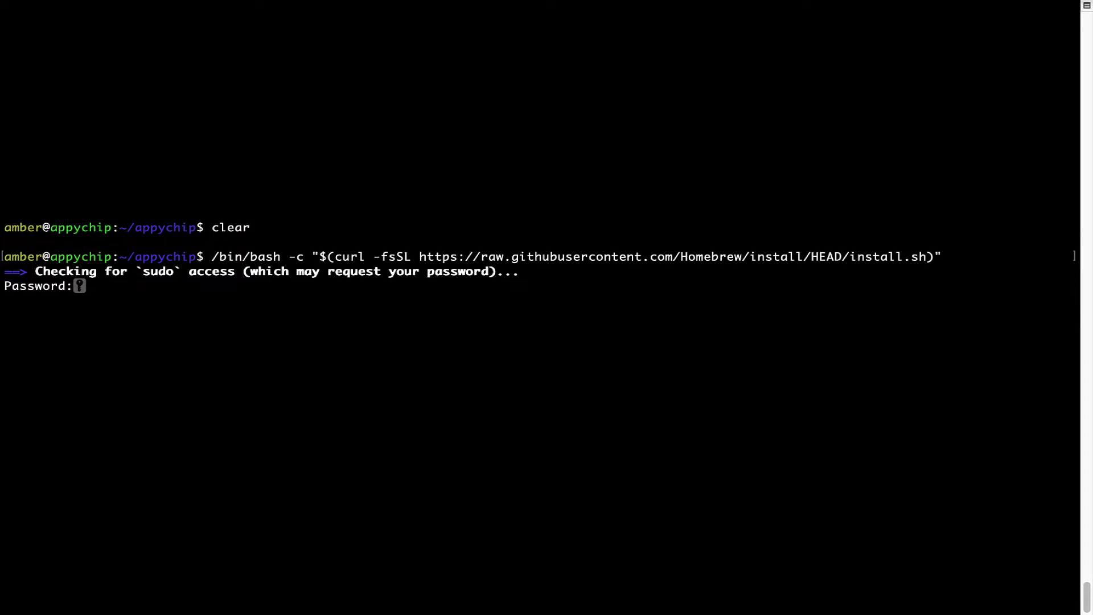
pyautogui.press('Return')
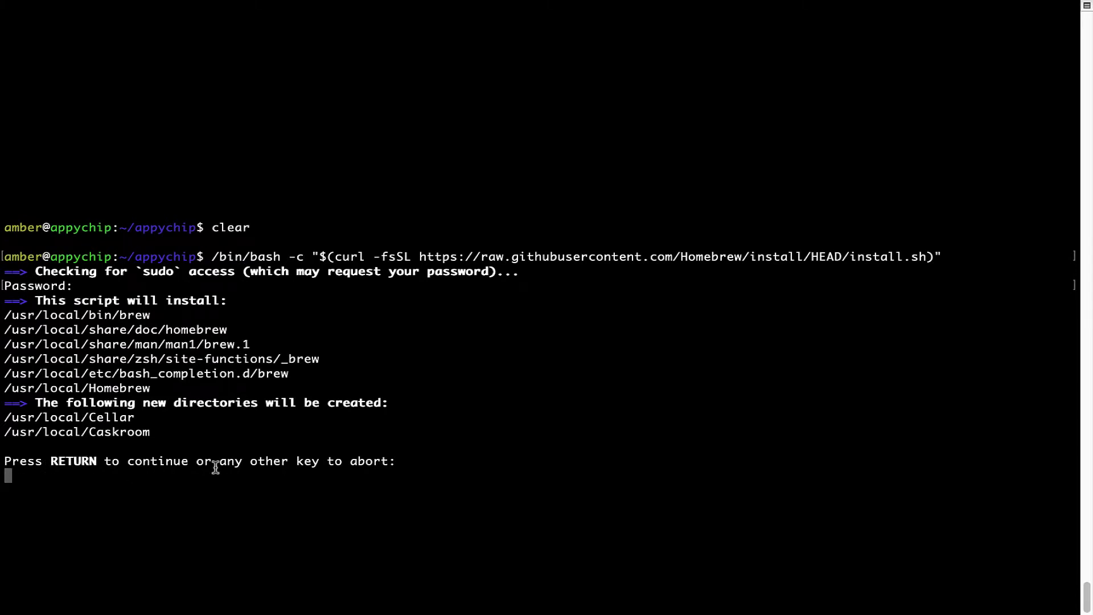
# Step: Confirm the install, check 'Installation successful!', then open Homebrew's analytics docs in Safari
pyautogui.press('Return')
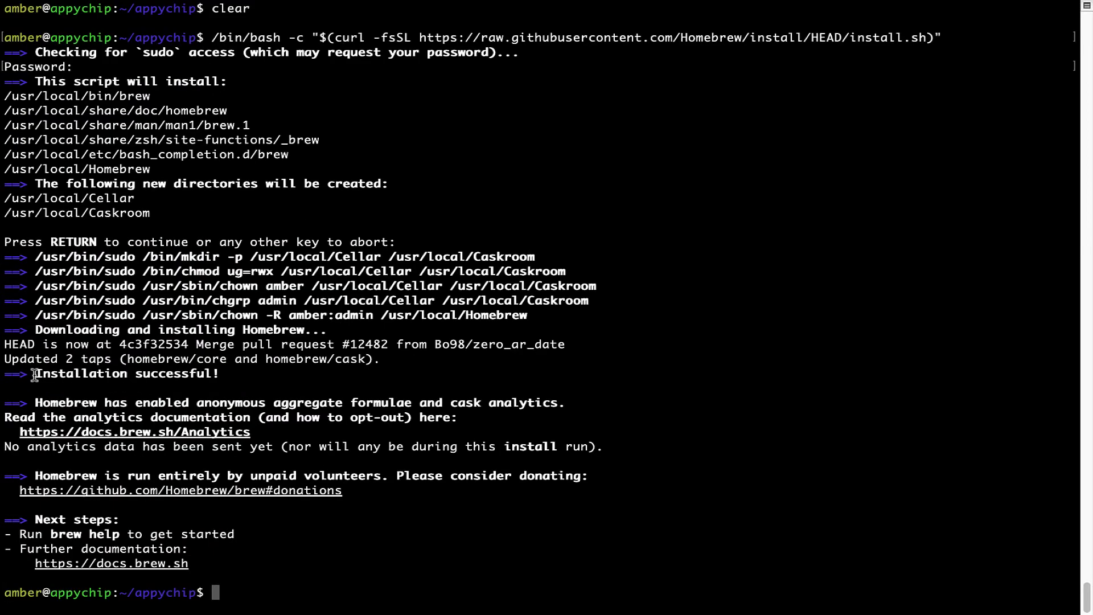
pyautogui.moveTo(36, 373); pyautogui.dragTo(227, 373)
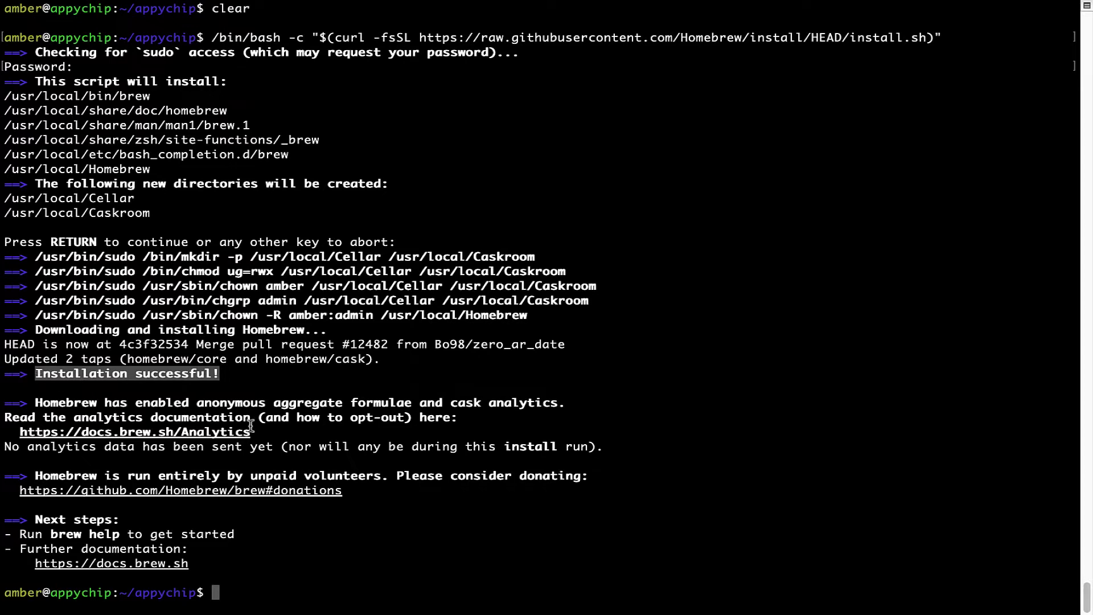
pyautogui.click(435, 376)
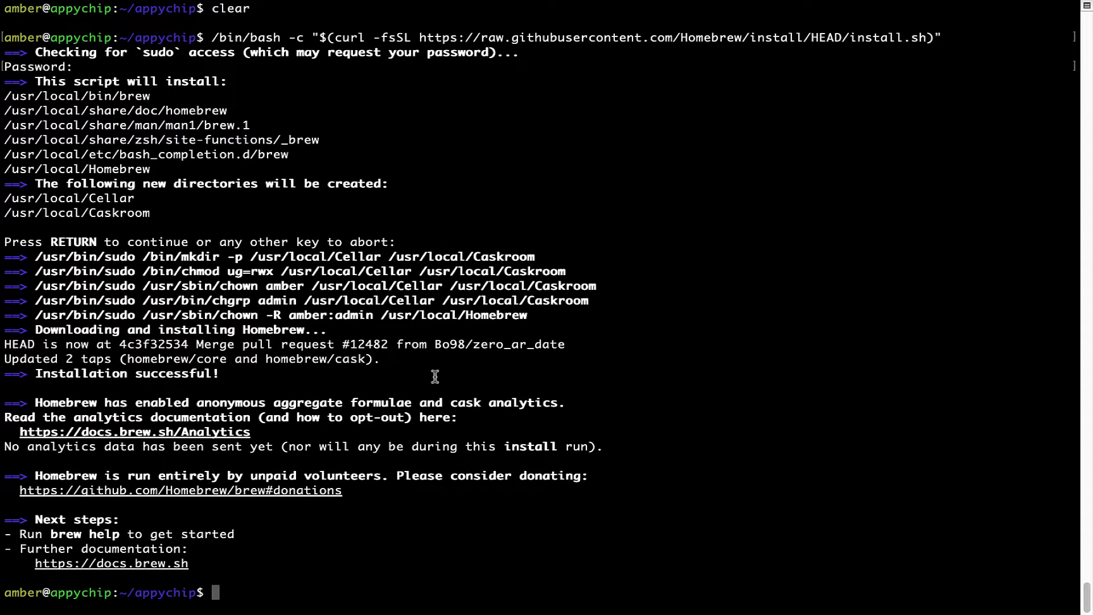
pyautogui.hotkey('ctrl', 'Left')
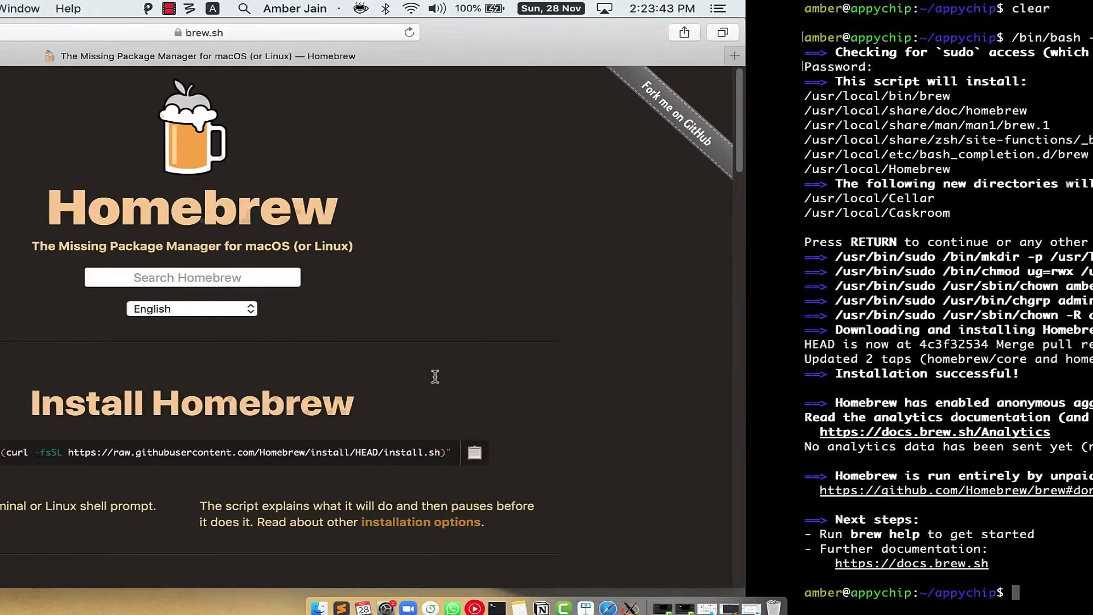
pyautogui.click(17, 58)
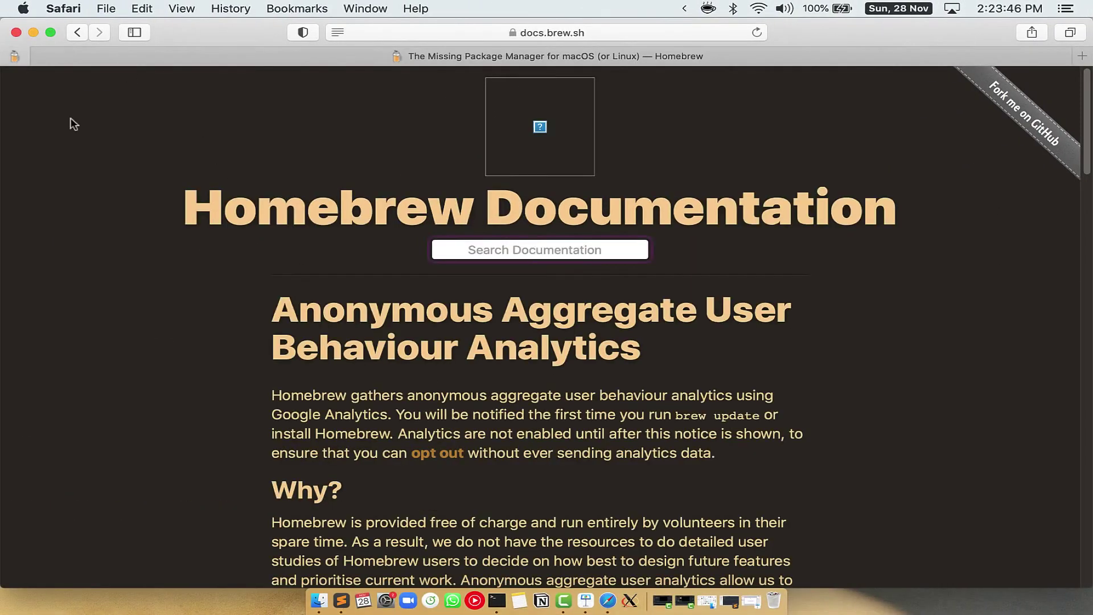
pyautogui.scroll(-1, 77, 124)
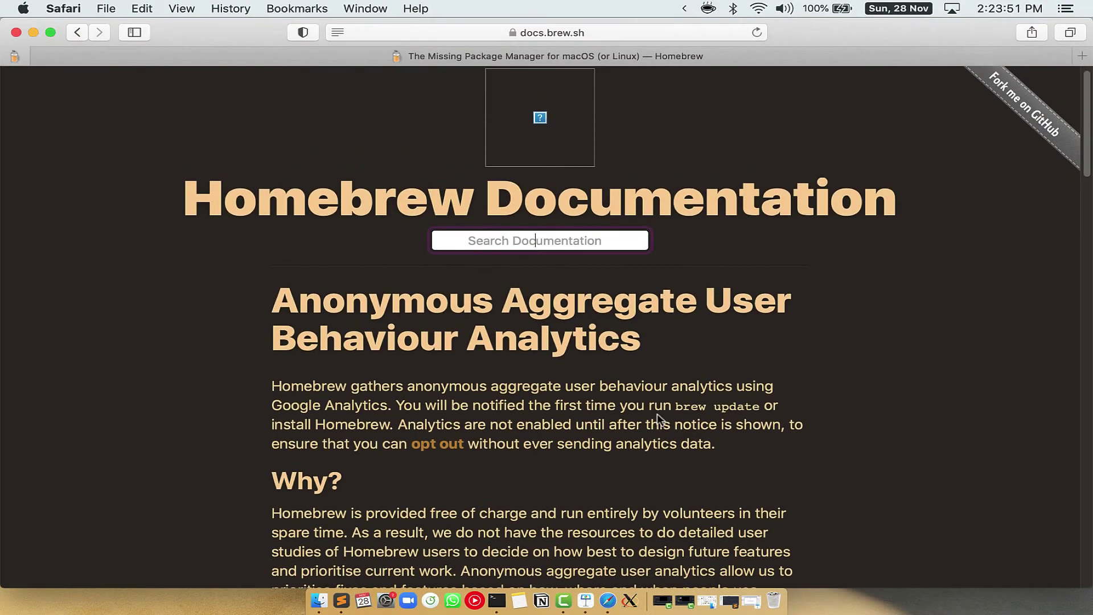
# Step: Back in Terminal, run 'brew analytics off' to disable Homebrew analytics
pyautogui.hotkey('ctrl', 'Right')
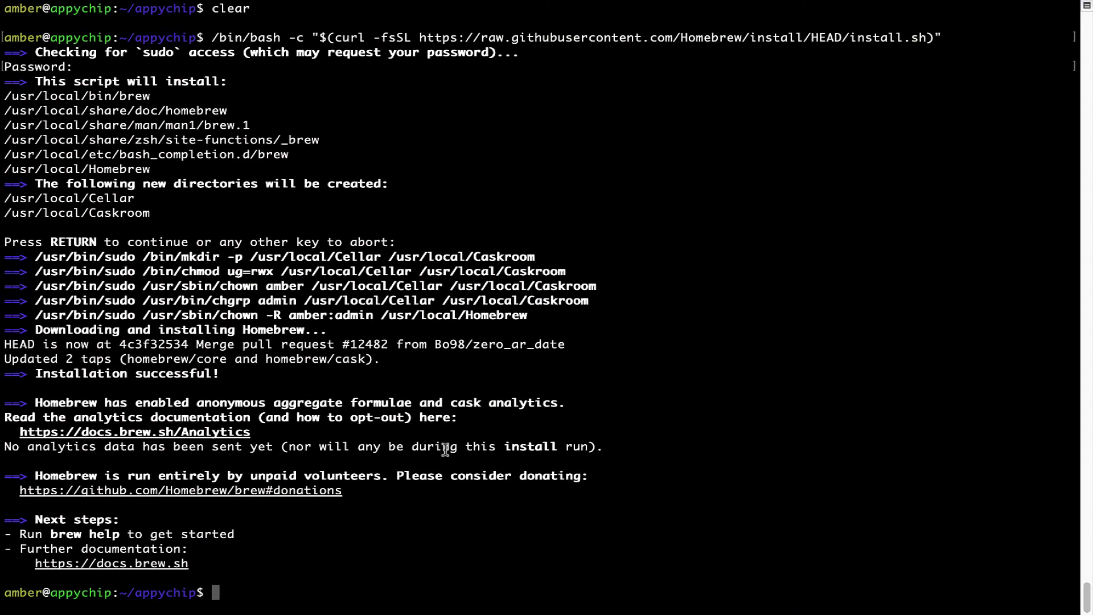
pyautogui.press('Return')
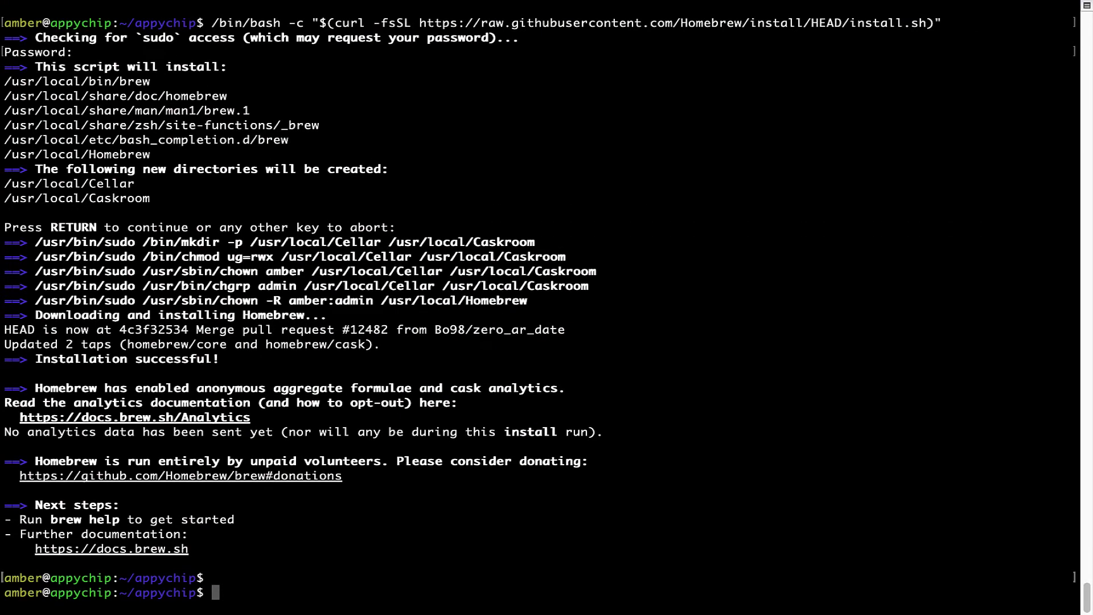
pyautogui.write('brew analytic')
pyautogui.write('s off')
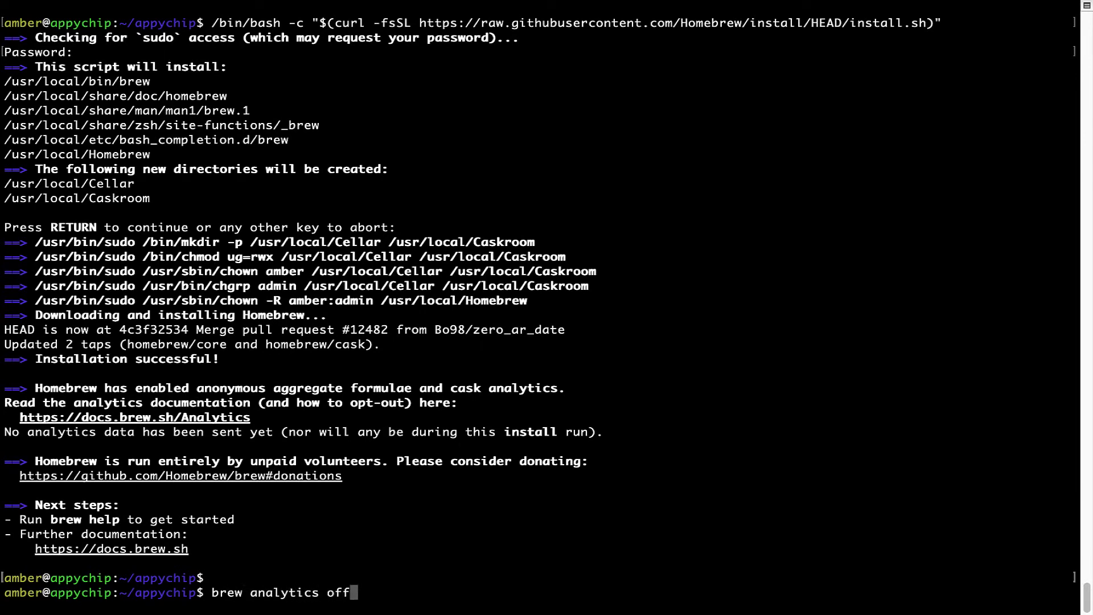
pyautogui.press('Return')
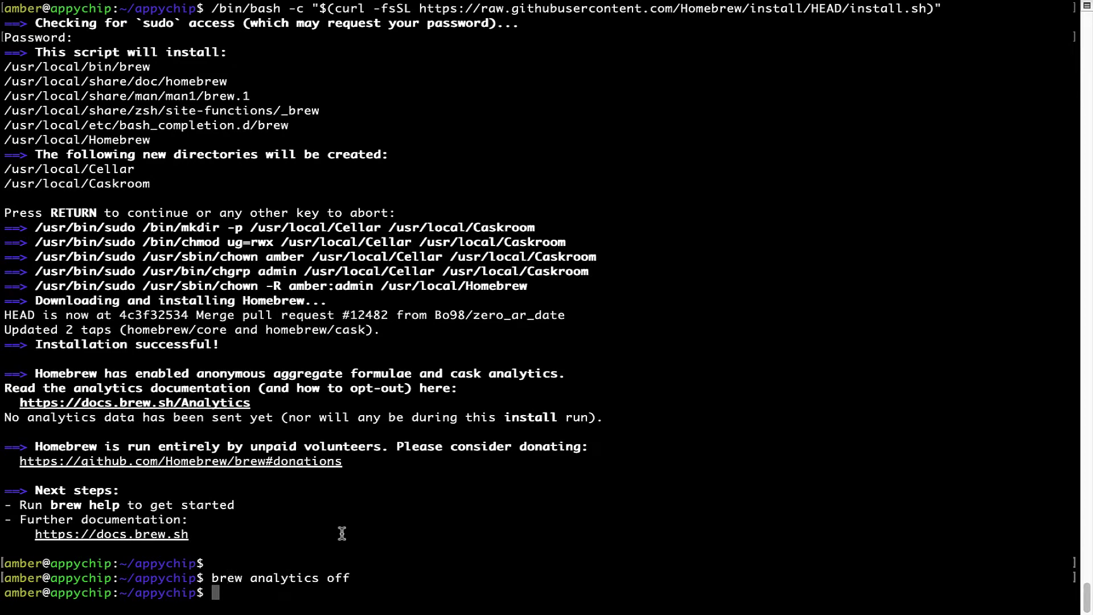
pyautogui.write('clear')
# Step: Clear the screen and run 'brew update', which reports Already up-to-date
pyautogui.press('Return')
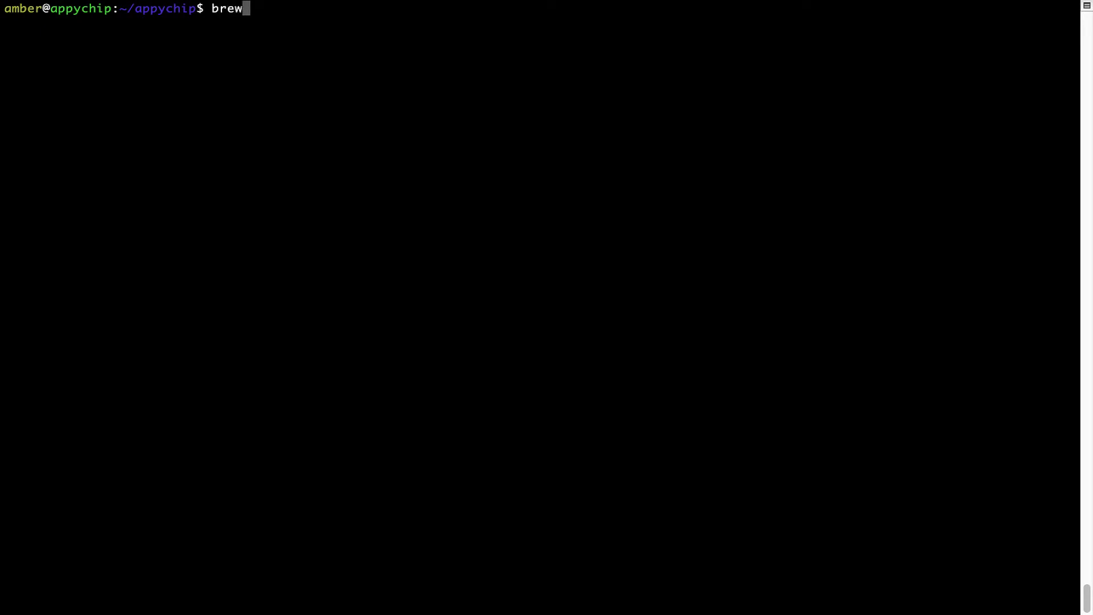
pyautogui.write(' update')
pyautogui.press('Return')
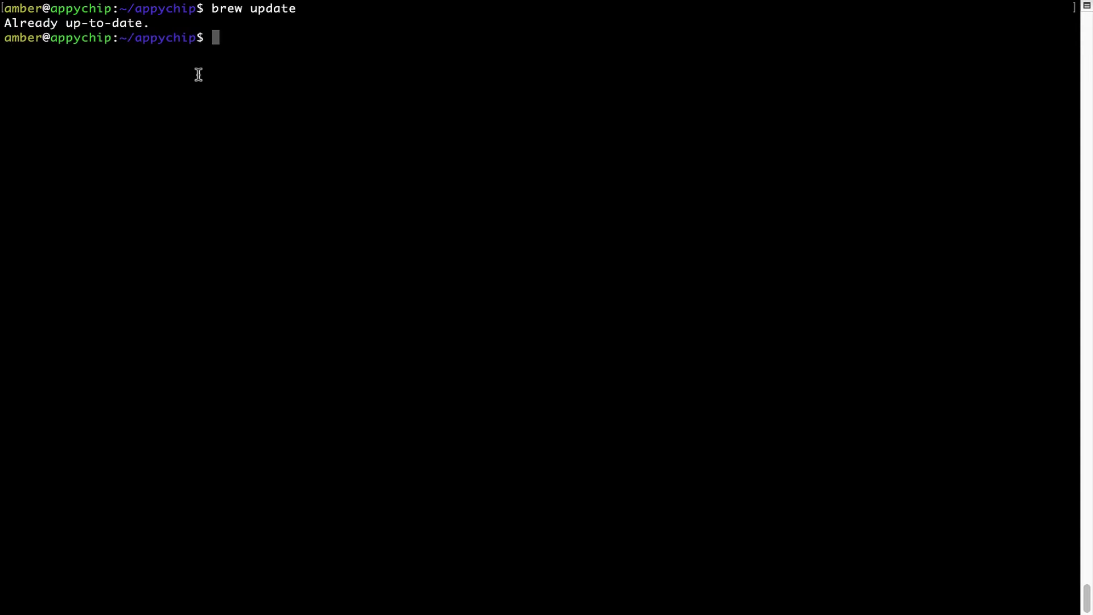
pyautogui.tripleClick(108, 23)
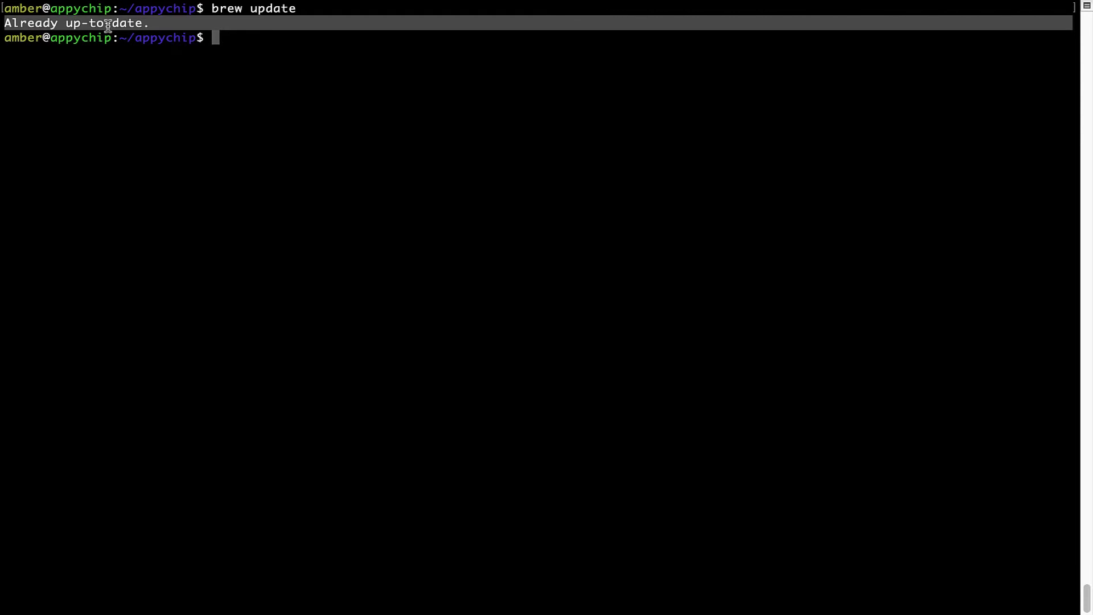
# Step: Install the Falcon package with 'brew install'
pyautogui.click(108, 23)
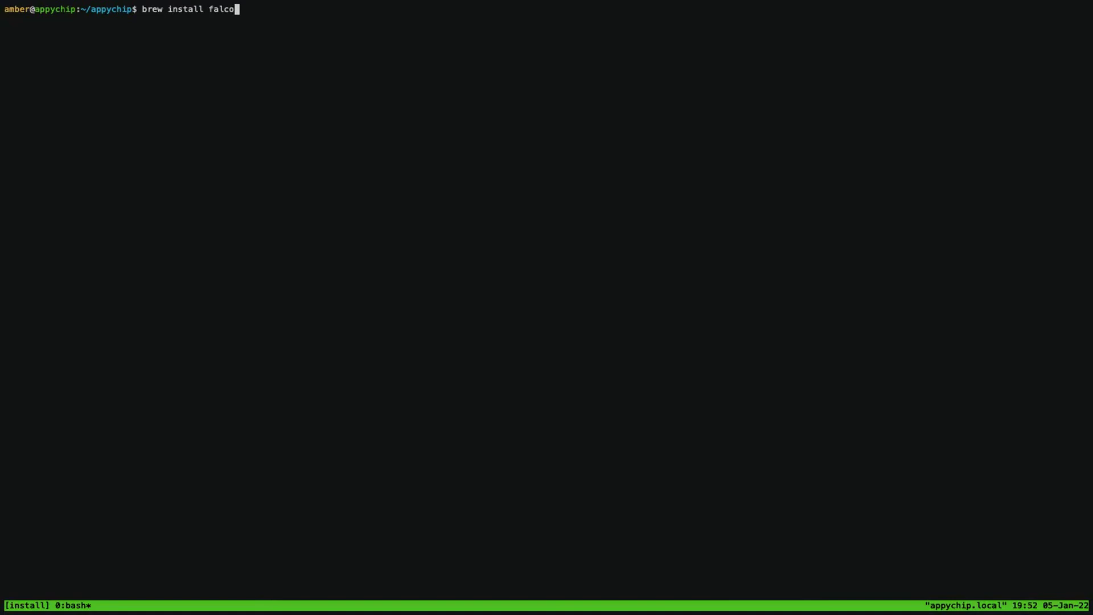
pyautogui.press('Return')
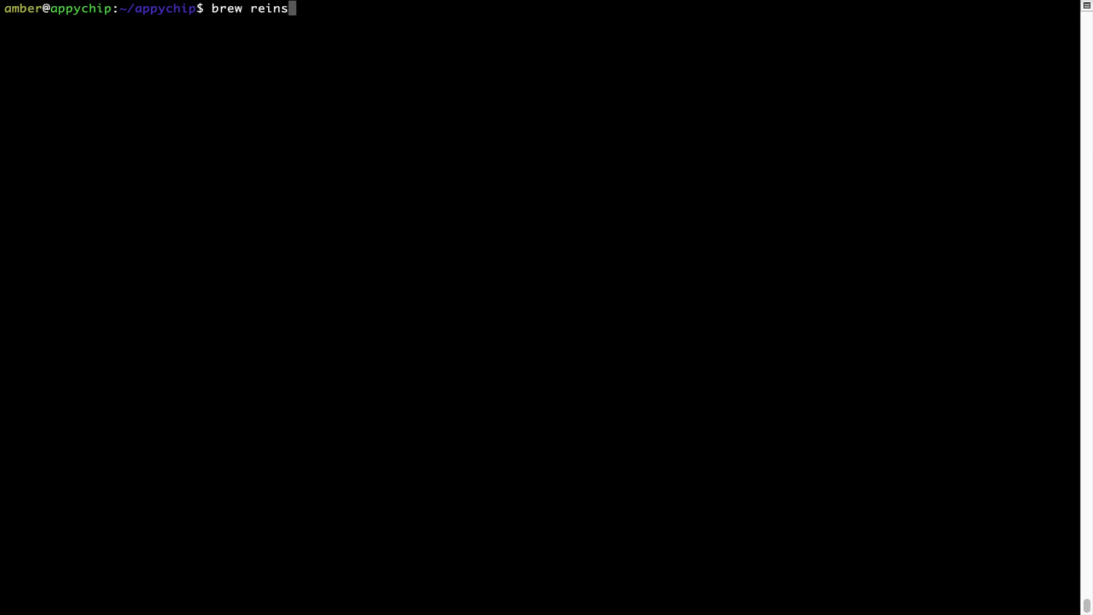
pyautogui.write('tall')
# Step: Run 'brew reinstall hello' and check the Reinstalling hello 2.10 output
pyautogui.hotkey('ctrl', 'u')
pyautogui.write('brew ')
pyautogui.write('reinstall ')
pyautogui.write('he')
pyautogui.write('llo')
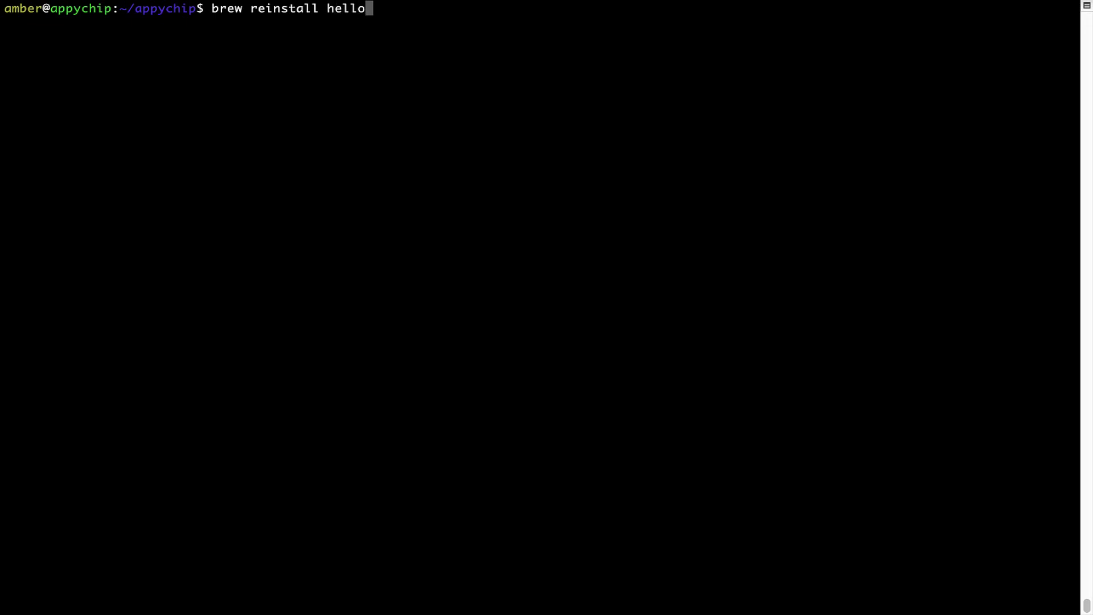
pyautogui.press('Return')
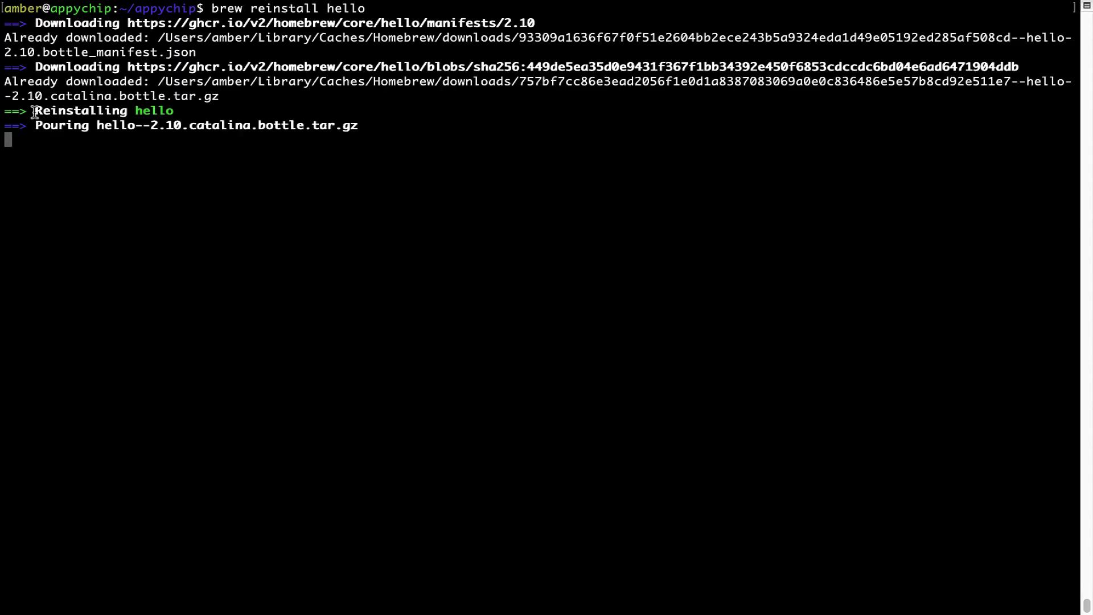
pyautogui.moveTo(34, 112); pyautogui.dragTo(173, 112)
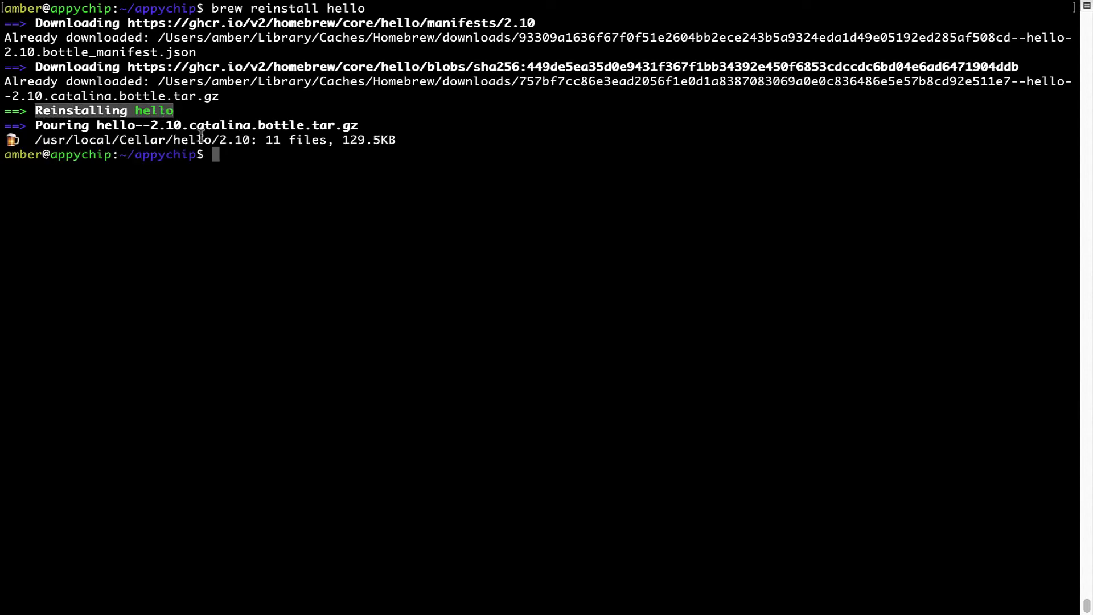
pyautogui.click(227, 160)
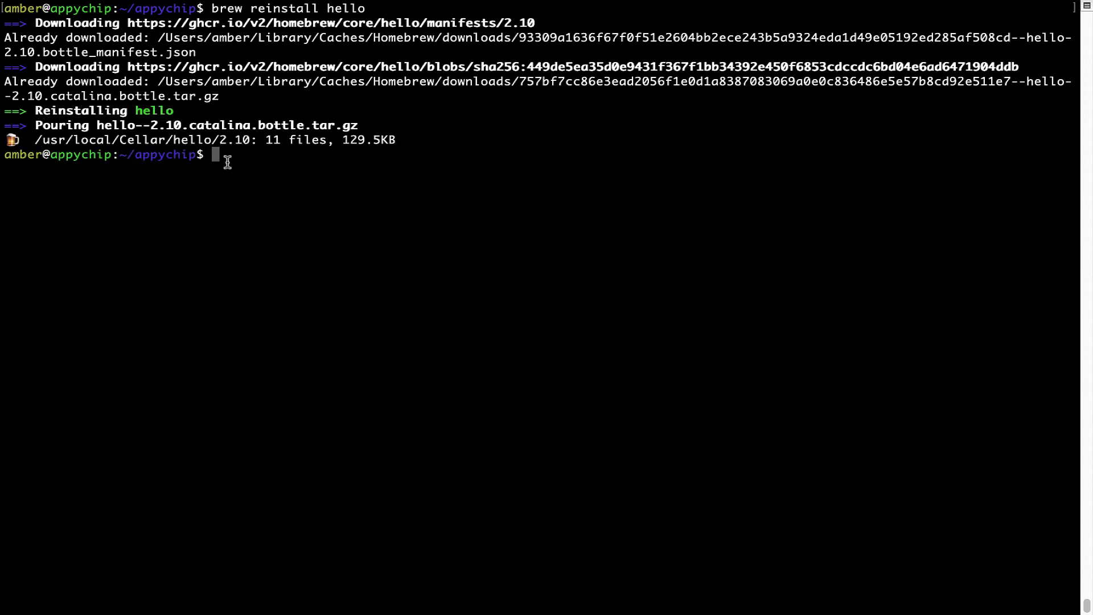
pyautogui.write('clear')
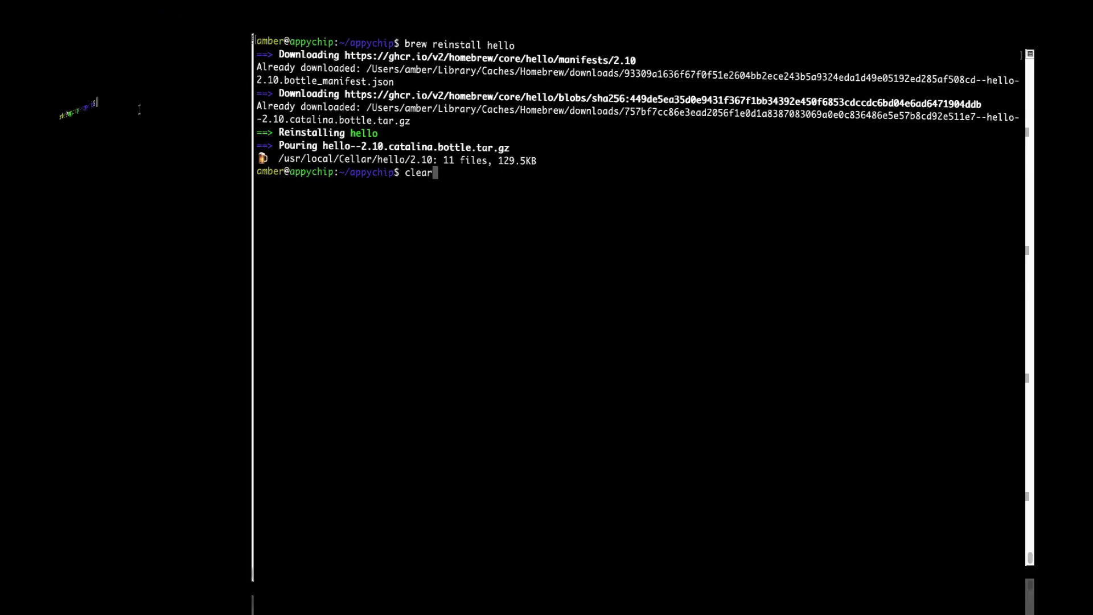
# Step: Clear the screen and run 'brew uninstall hello', removing hello 2.10's 11 files
pyautogui.press('Return')
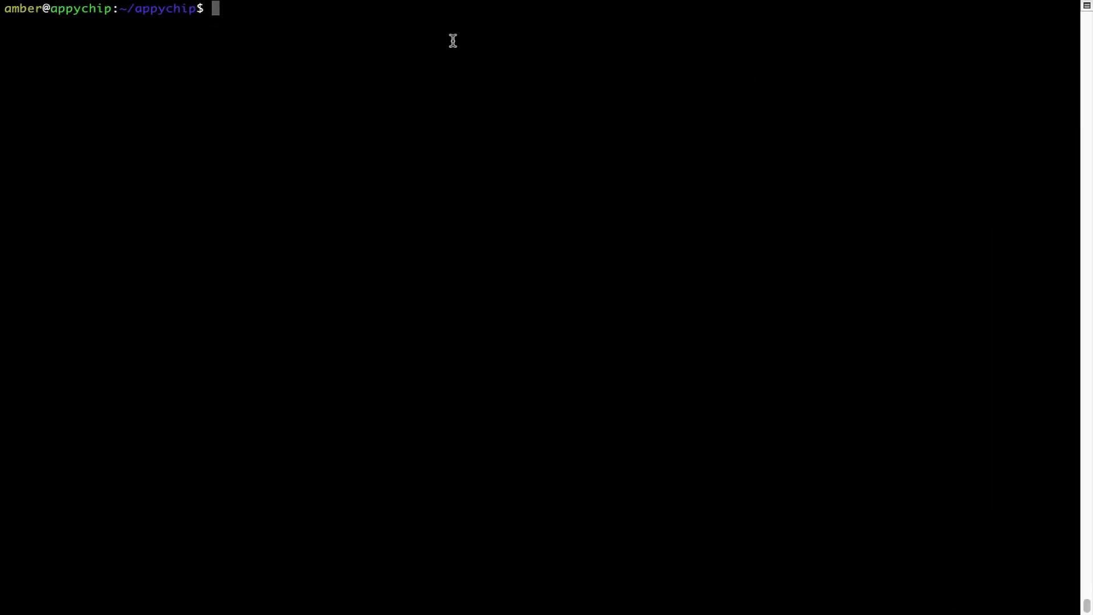
pyautogui.write('brew un')
pyautogui.write('install h')
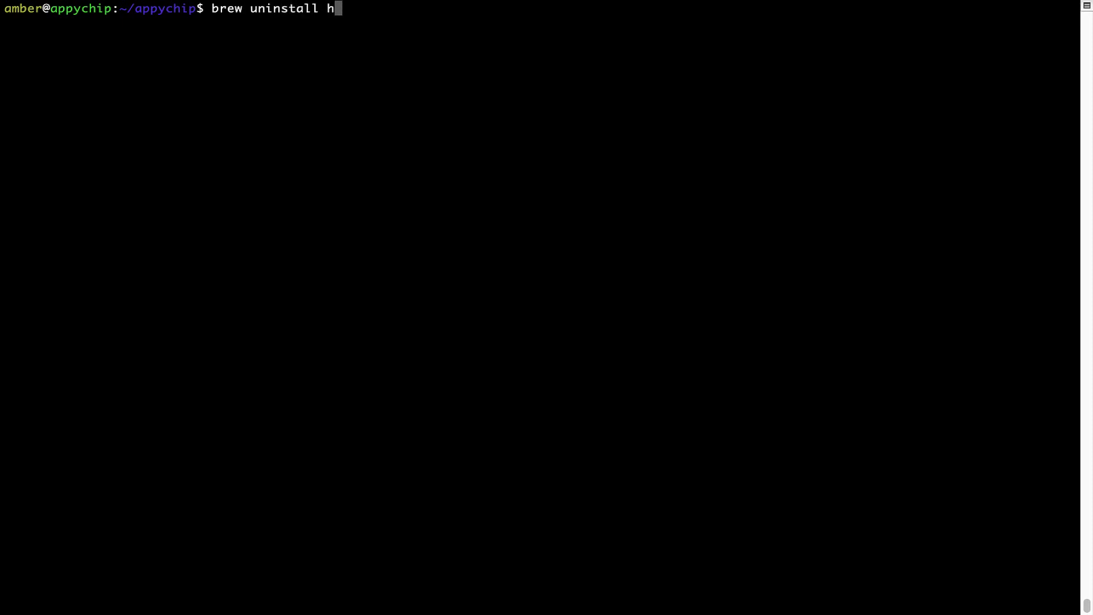
pyautogui.write('ello')
pyautogui.press('Return')
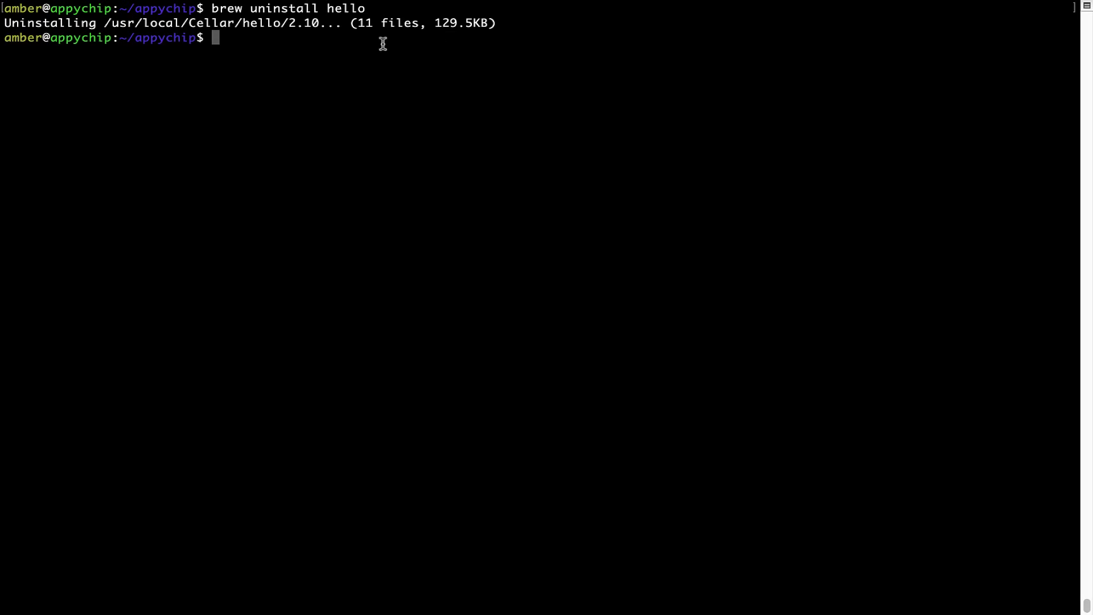
pyautogui.tripleClick(15, 24)
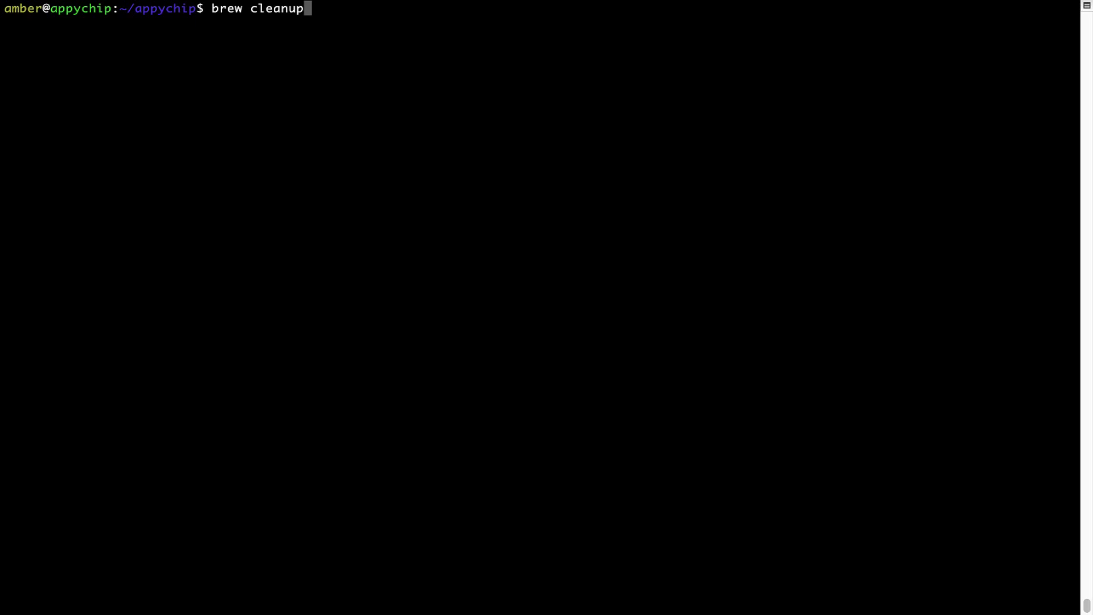
# Step: Run 'brew cleanup', which returns to the prompt without output
pyautogui.press('Return')
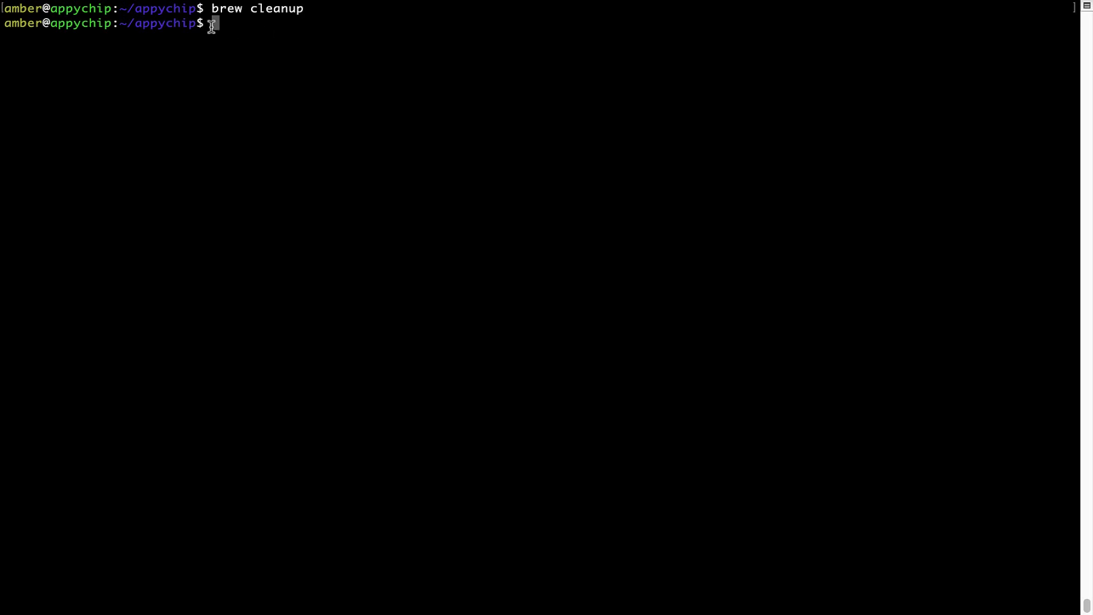